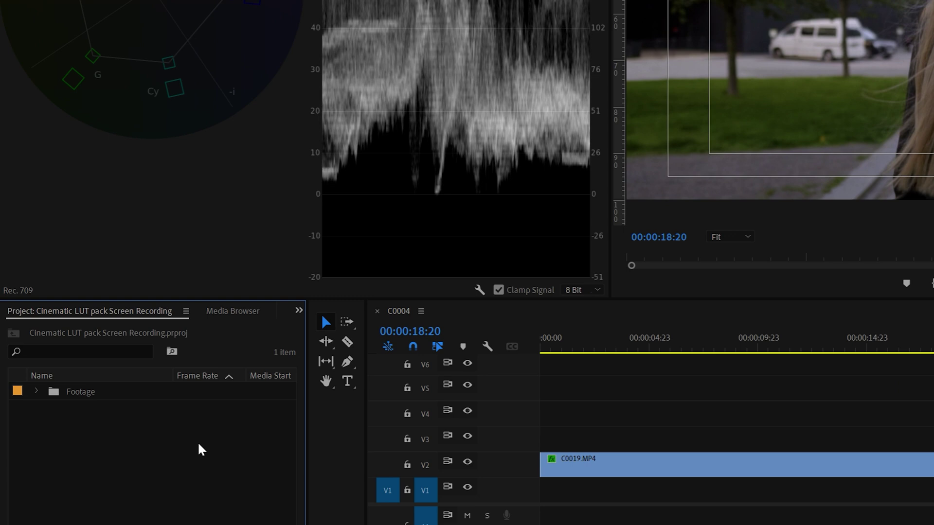
- Create a new 3840×2160 adjustment layer in the Project panel
{"action": "right_click", "coordinate": [154, 452]}
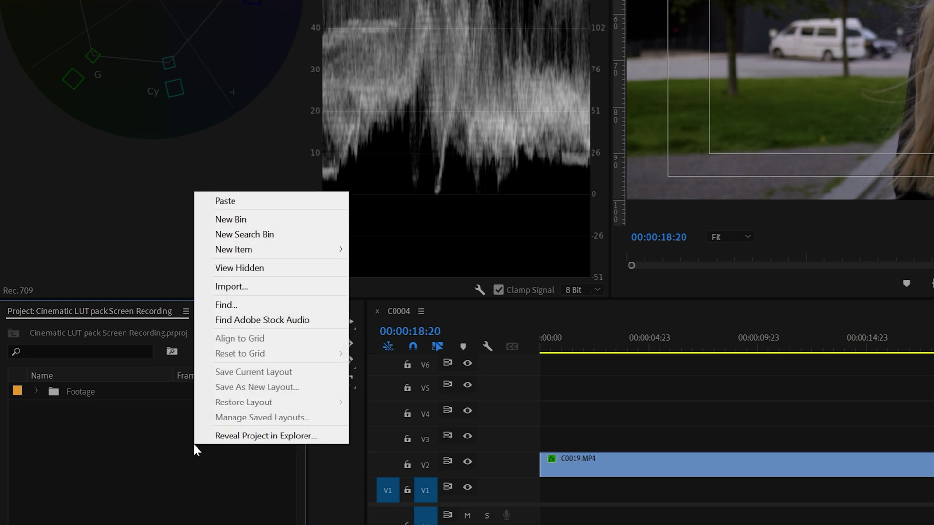
{"action": "mouse_move", "coordinate": [278, 252]}
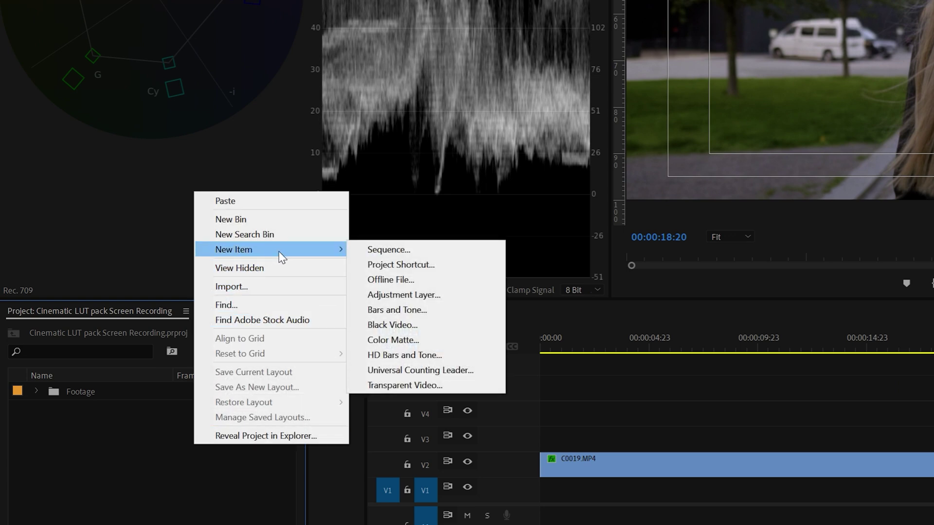
{"action": "left_click", "coordinate": [478, 294]}
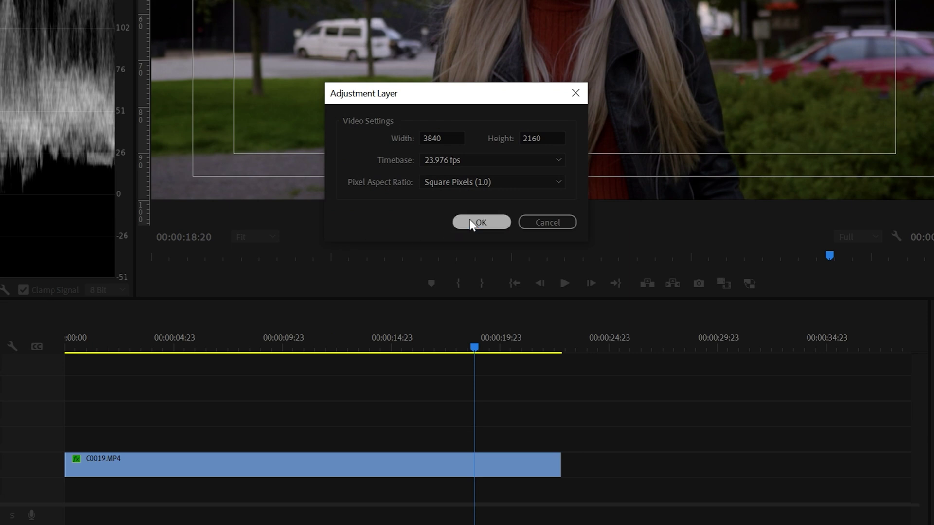
{"action": "left_click", "coordinate": [588, 222]}
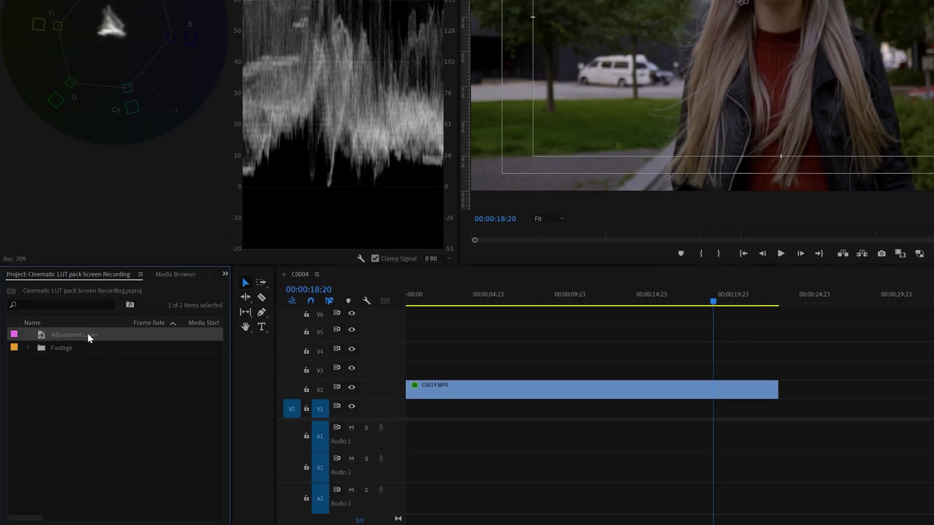
- Place the adjustment layer on V3 above C0019.MP4 and extend it to the clip's end
{"action": "left_click_drag", "start_coordinate": [232, 330], "coordinate": [425, 376]}
{"action": "left_click_drag", "start_coordinate": [482, 366], "coordinate": [773, 367]}
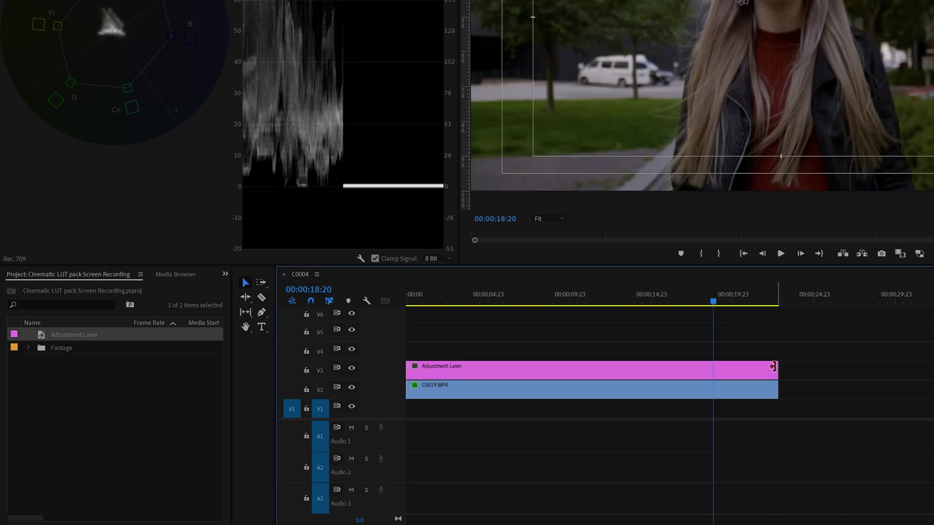
{"action": "left_click", "coordinate": [677, 375]}
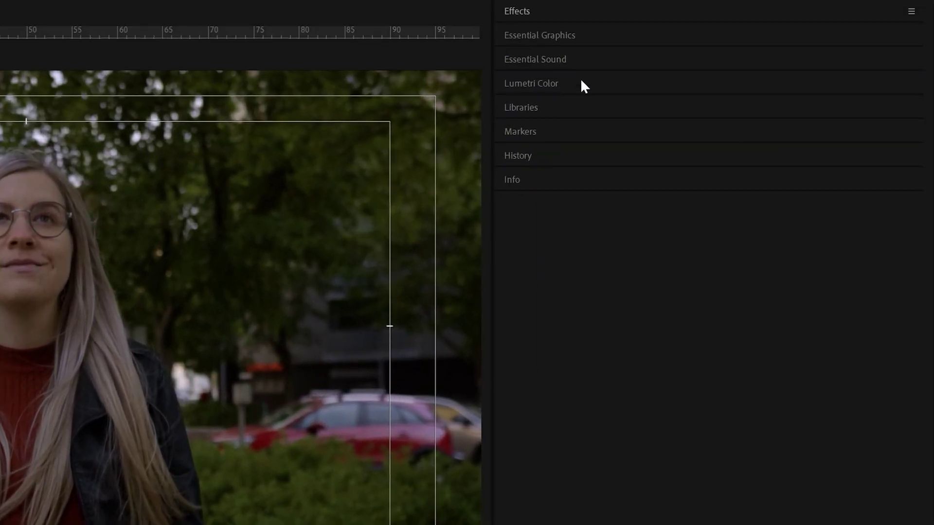
- In Lumetri Curves, raise the red-orange point on the Hue vs Sat curve
{"action": "left_click", "coordinate": [582, 82]}
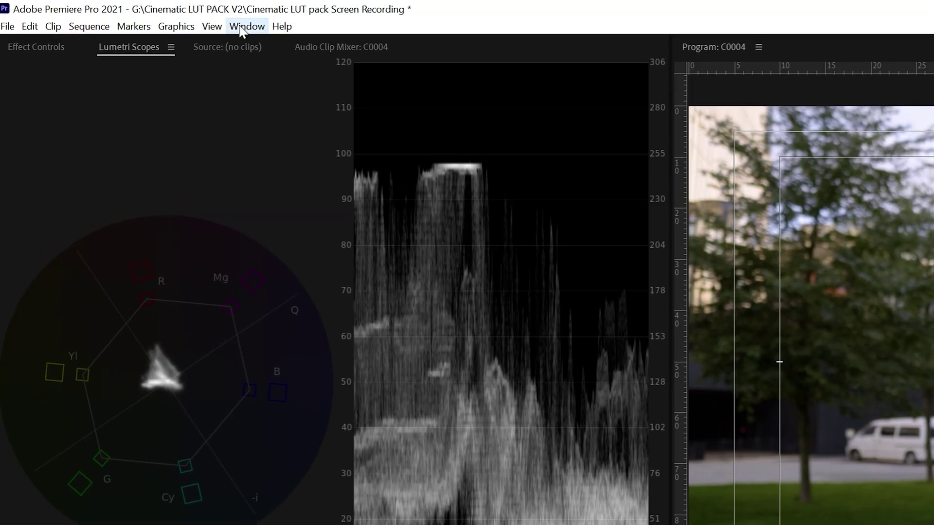
{"action": "left_click", "coordinate": [241, 27]}
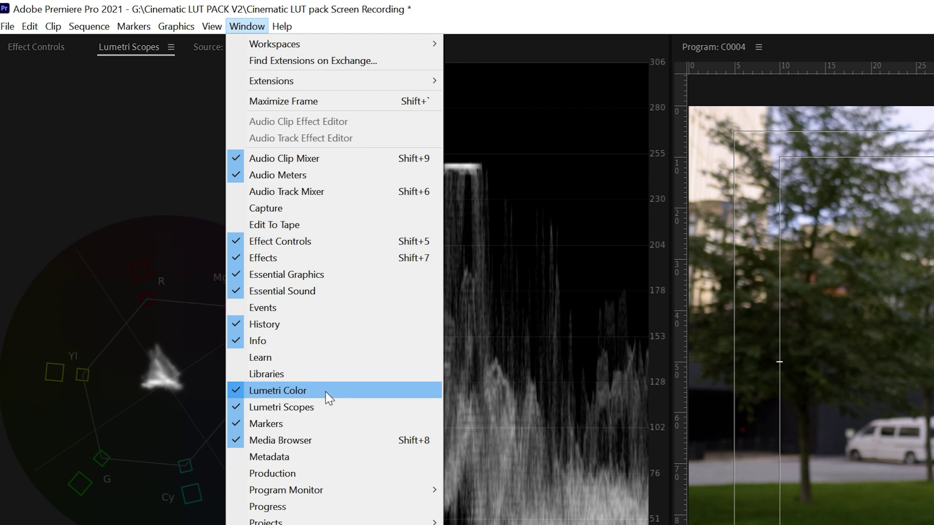
{"action": "left_click", "coordinate": [260, 28]}
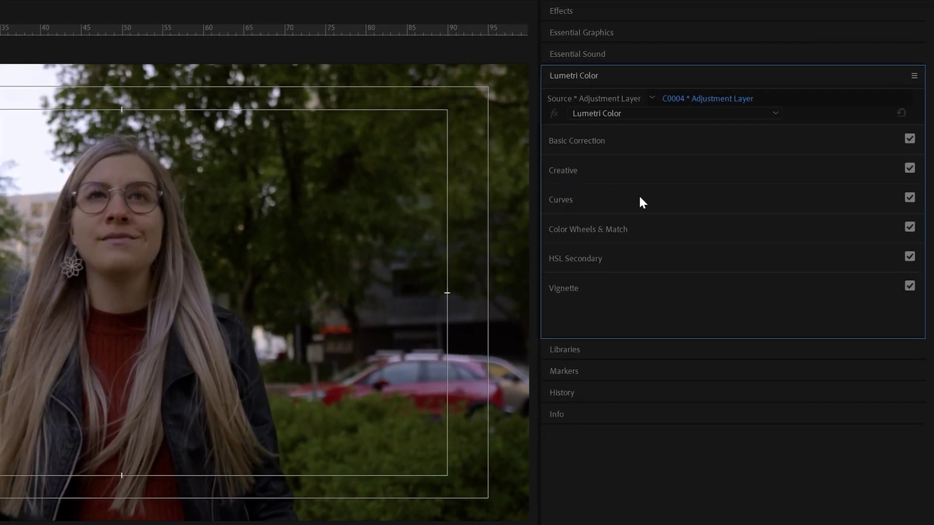
{"action": "left_click", "coordinate": [640, 199]}
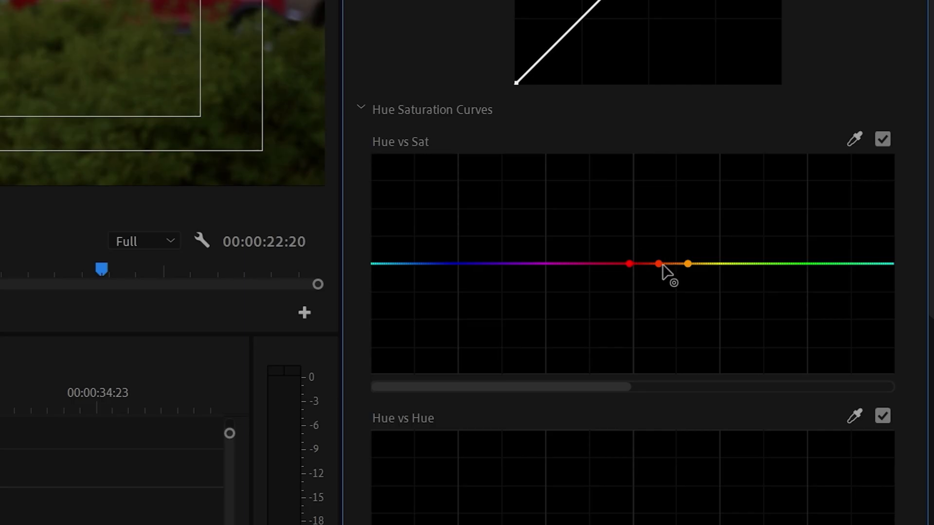
{"action": "left_click_drag", "start_coordinate": [661, 265], "coordinate": [658, 232]}
- Sample the green grass with the eyedropper and pull its Hue vs Sat point down
{"action": "left_click", "coordinate": [854, 138]}
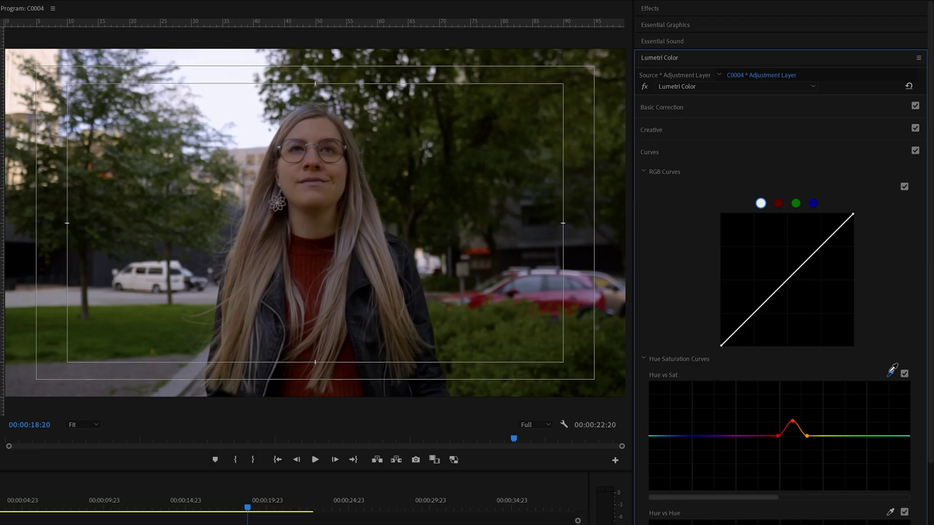
{"action": "left_click", "coordinate": [143, 333]}
{"action": "left_click_drag", "start_coordinate": [841, 436], "coordinate": [842, 448]}
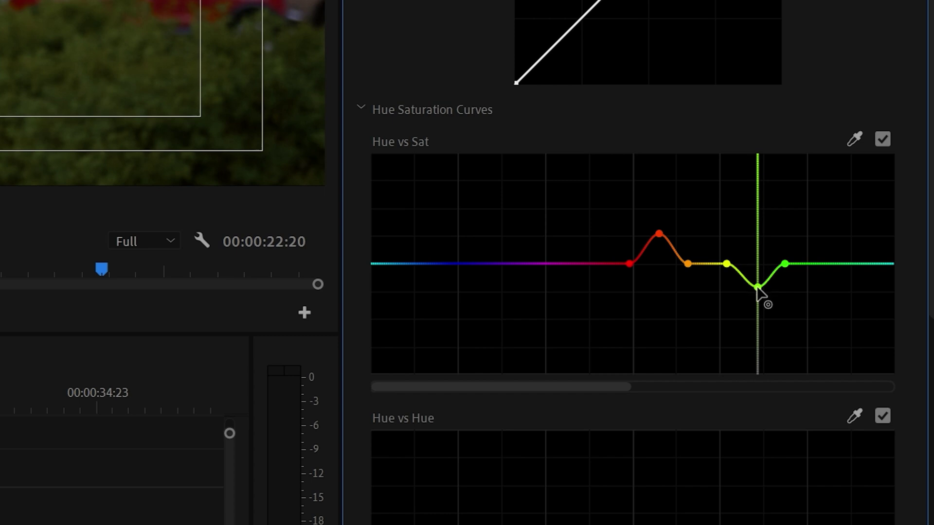
{"action": "left_click_drag", "start_coordinate": [757, 290], "coordinate": [758, 291]}
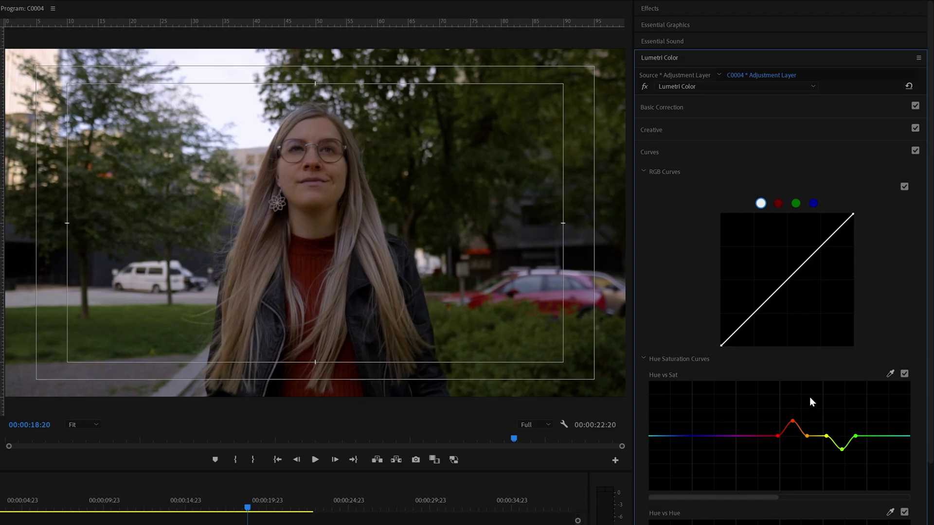
- Key the face's skin tone in HSL Secondary with a grey preview, widening lightness and saturation ranges
{"action": "left_click", "coordinate": [656, 155]}
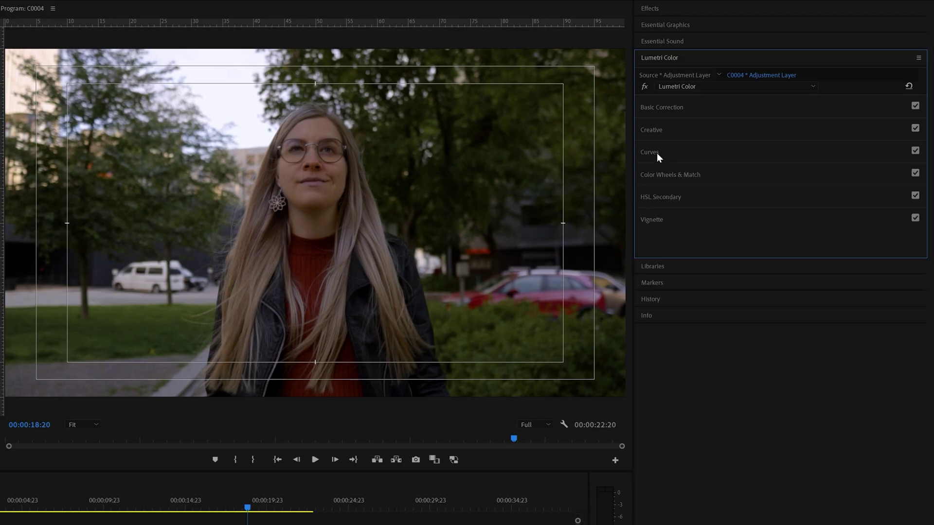
{"action": "left_click", "coordinate": [696, 195]}
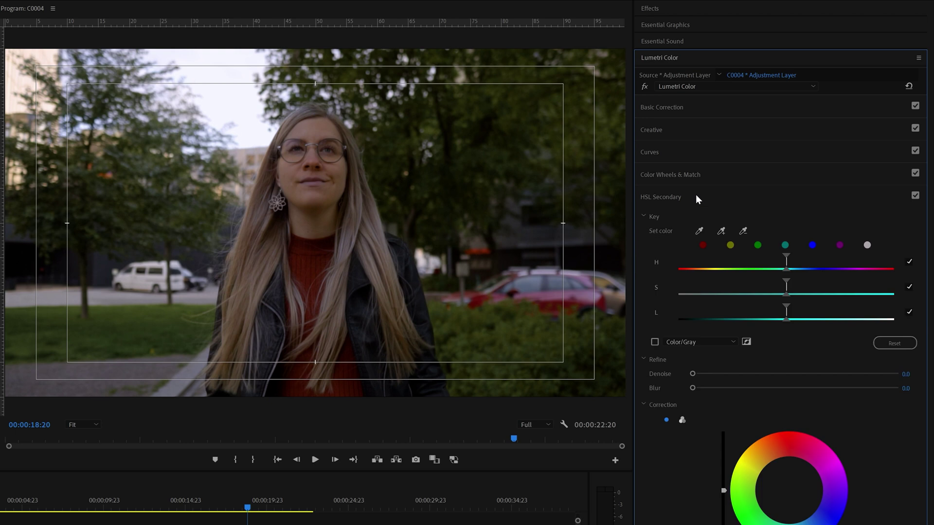
{"action": "left_click", "coordinate": [698, 232]}
{"action": "left_click", "coordinate": [336, 176]}
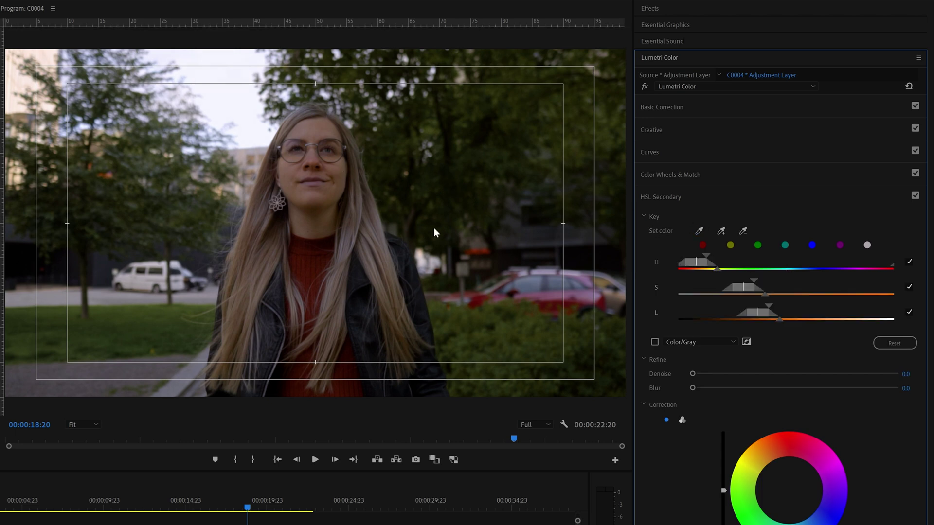
{"action": "left_click", "coordinate": [655, 343]}
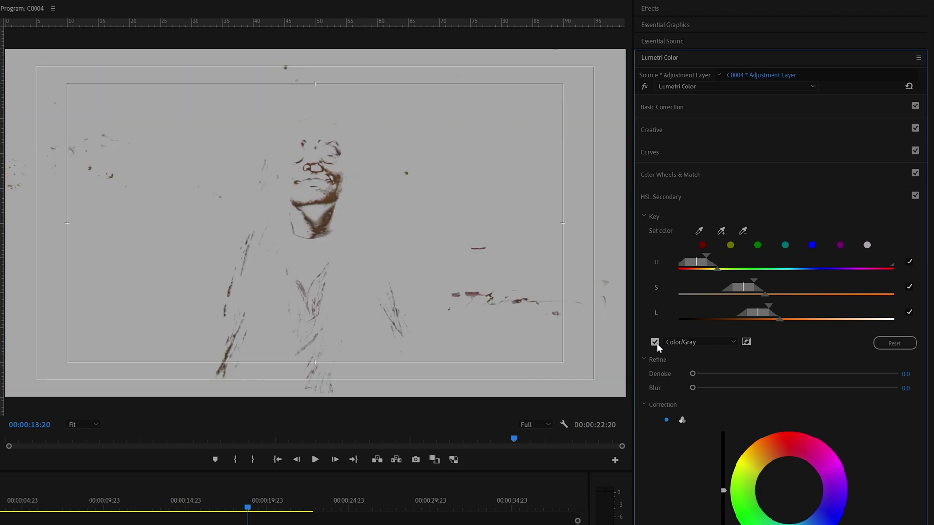
{"action": "left_click_drag", "start_coordinate": [780, 320], "coordinate": [841, 319]}
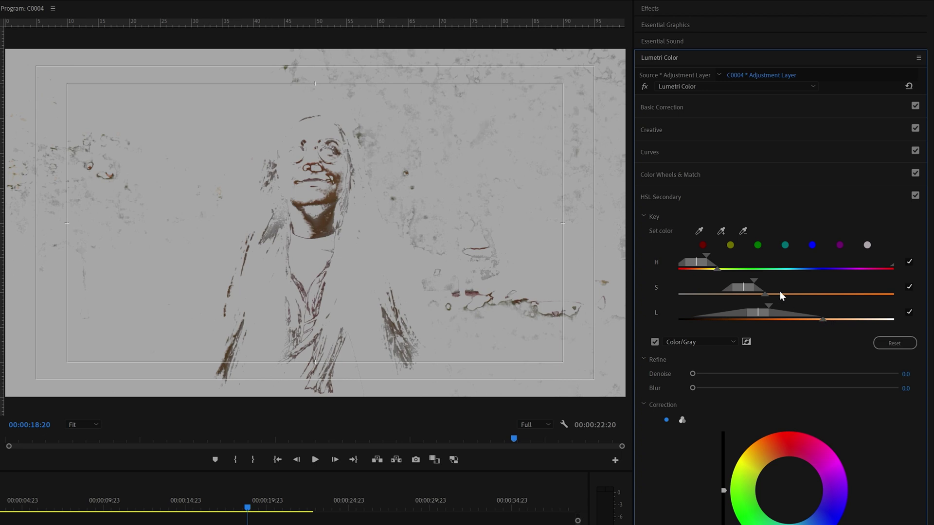
{"action": "left_click_drag", "start_coordinate": [766, 294], "coordinate": [835, 320]}
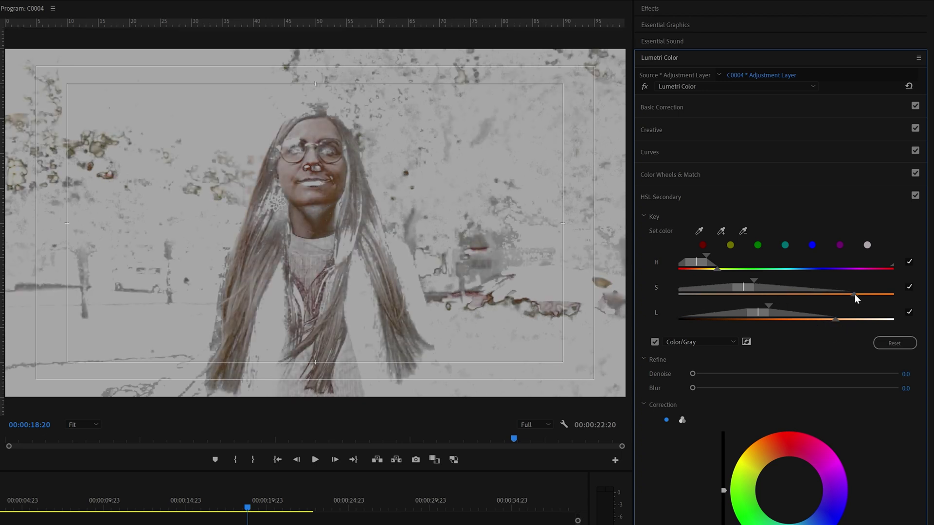
- Add face and forehead samples to the key, then refine it with Denoise 60.5 and Blur 20.1
{"action": "left_click", "coordinate": [721, 230]}
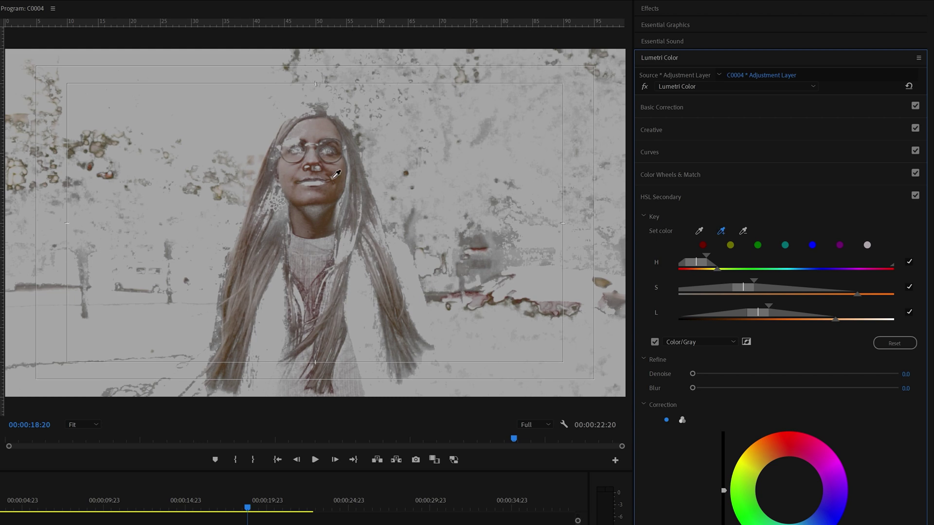
{"action": "left_click", "coordinate": [333, 179]}
{"action": "left_click", "coordinate": [721, 231]}
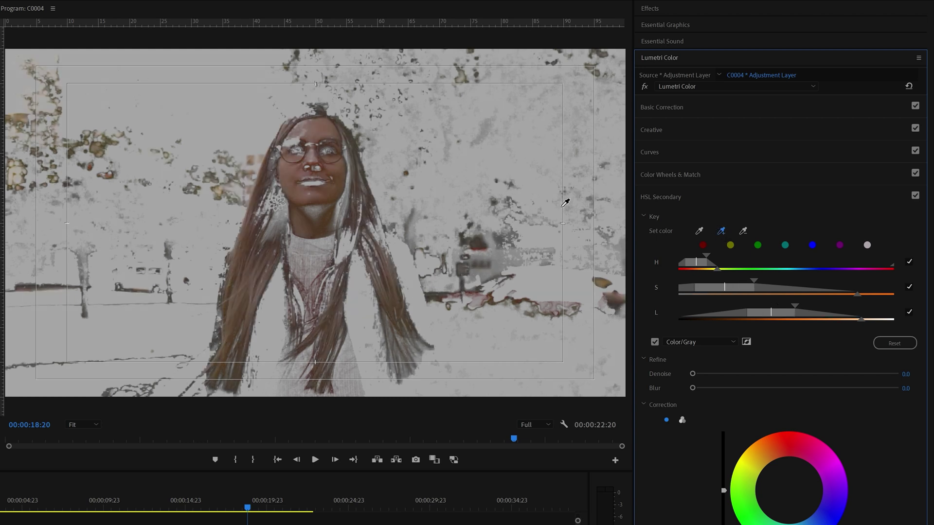
{"action": "left_click", "coordinate": [303, 133]}
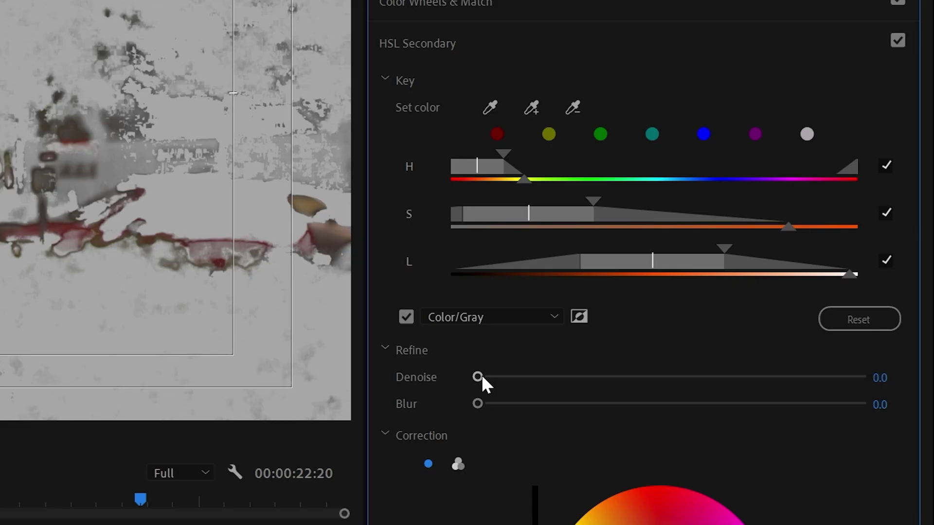
{"action": "left_click_drag", "start_coordinate": [693, 373], "coordinate": [775, 376]}
{"action": "left_click_drag", "start_coordinate": [633, 382], "coordinate": [711, 375]}
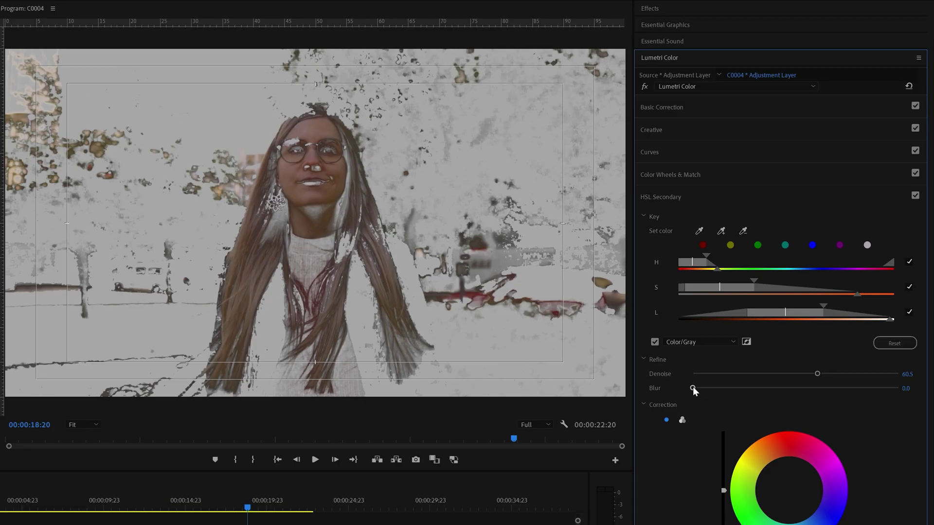
{"action": "left_click_drag", "start_coordinate": [477, 404], "coordinate": [631, 405]}
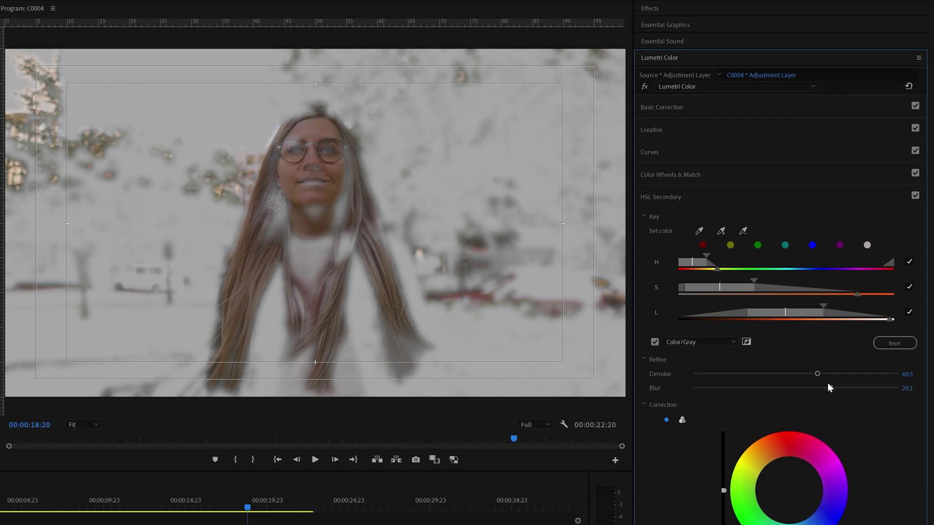
- Invert the skin key and push the background toward blue with the Correction wheel
{"action": "left_click", "coordinate": [655, 342]}
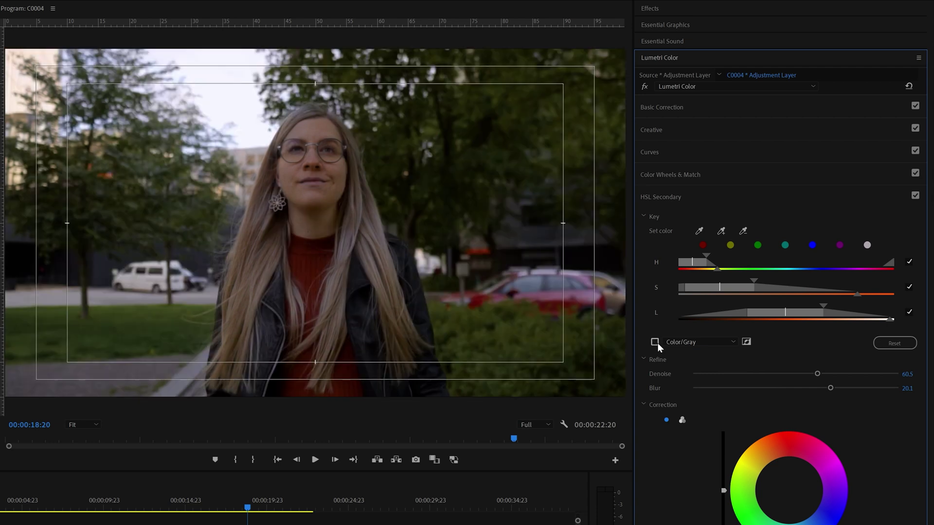
{"action": "left_click", "coordinate": [656, 342]}
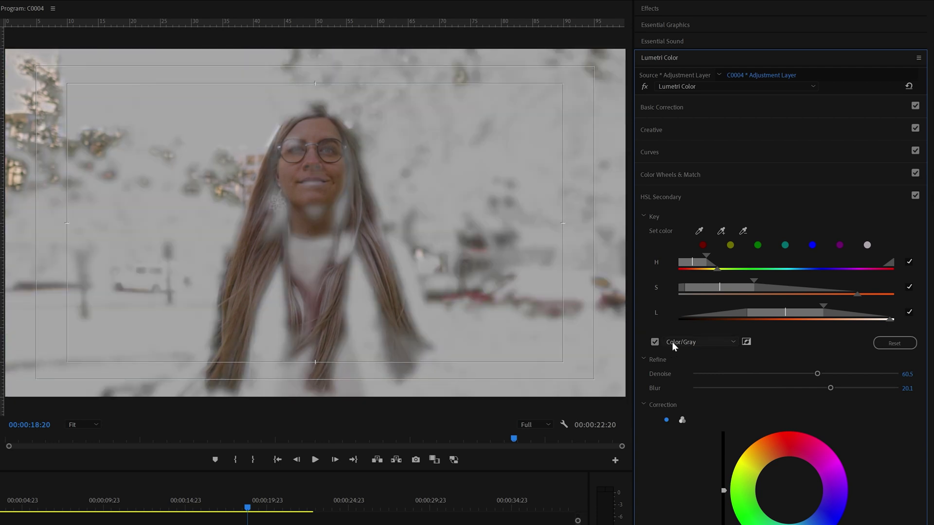
{"action": "left_click", "coordinate": [746, 342]}
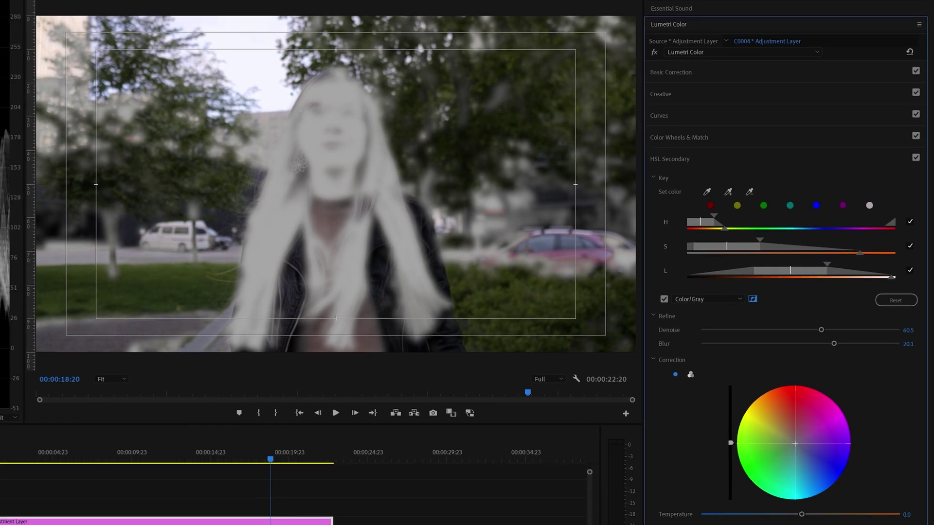
{"action": "left_click_drag", "start_coordinate": [793, 442], "coordinate": [803, 456]}
- Turn off the Color/Gray preview, collapse HSL Secondary and reopen Curves
{"action": "left_click", "coordinate": [665, 299]}
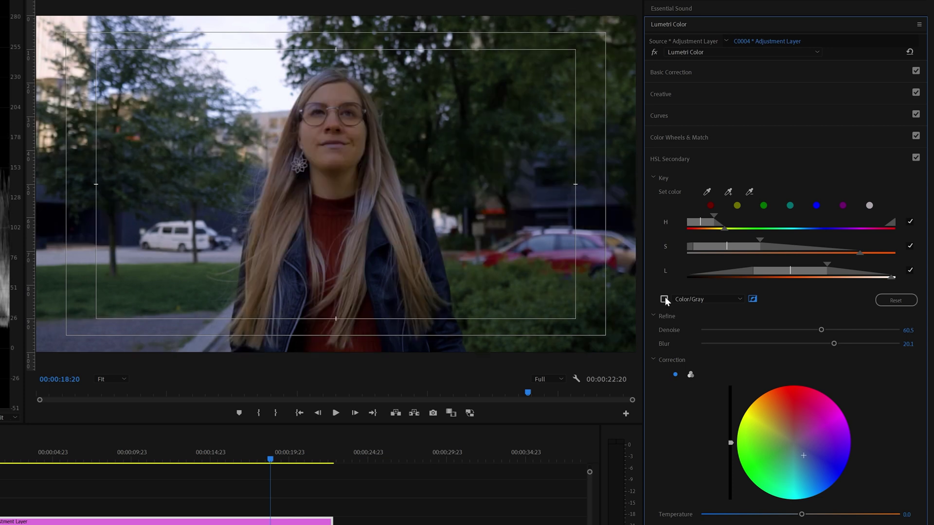
{"action": "left_click", "coordinate": [670, 156]}
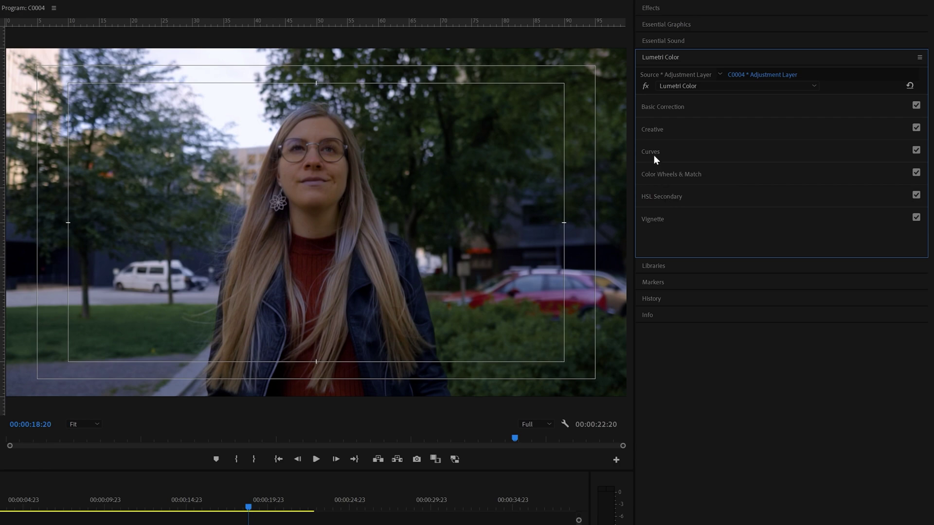
{"action": "left_click", "coordinate": [652, 153]}
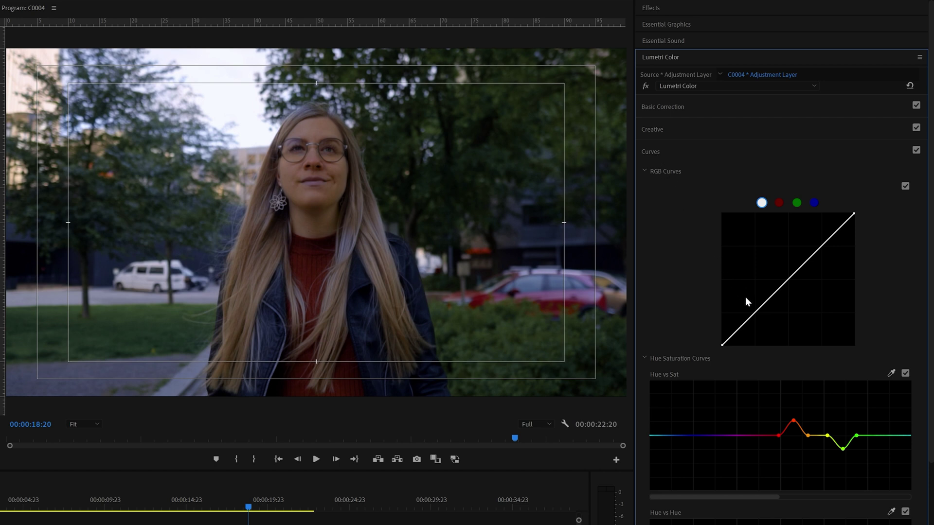
- Shape a gentle S-curve on the RGB master curve, then toggle it off and on to compare
{"action": "left_click_drag", "start_coordinate": [757, 312], "coordinate": [757, 316]}
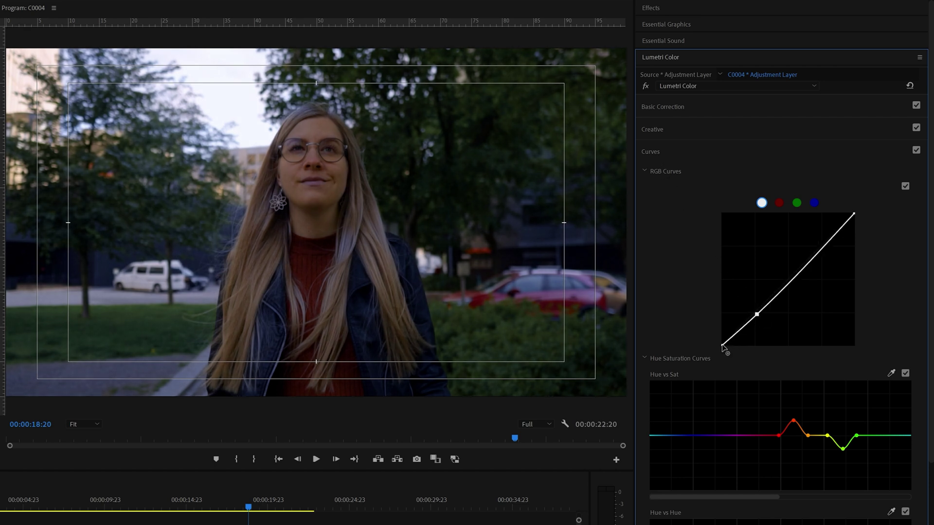
{"action": "left_click_drag", "start_coordinate": [721, 346], "coordinate": [720, 342]}
{"action": "left_click", "coordinate": [790, 281]}
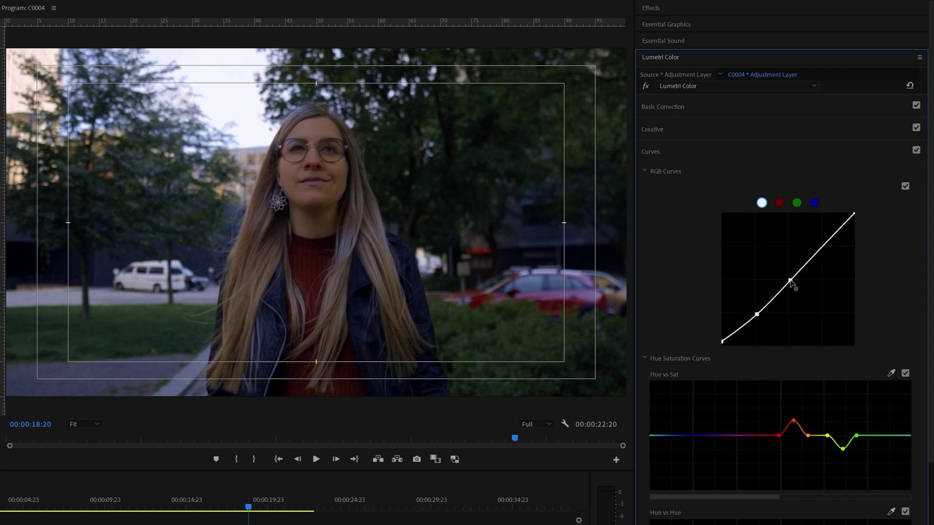
{"action": "left_click", "coordinate": [821, 245]}
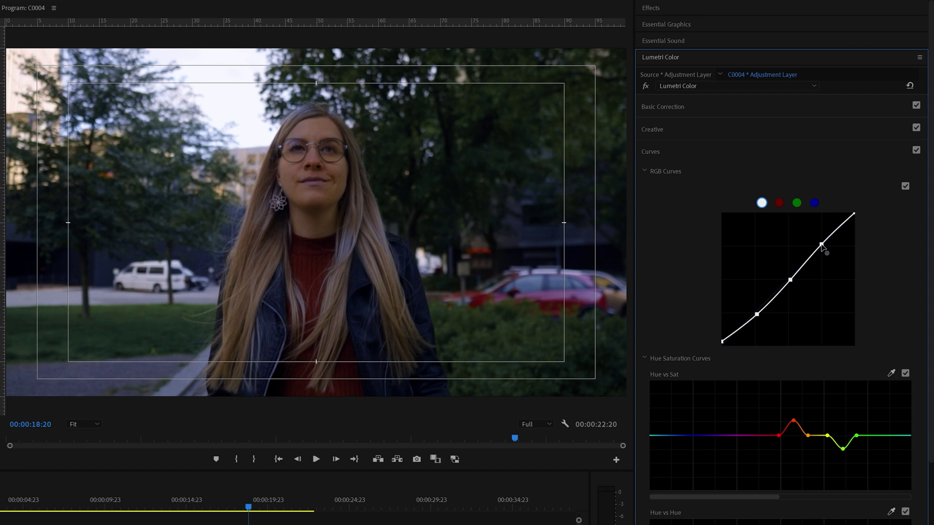
{"action": "left_click_drag", "start_coordinate": [821, 245], "coordinate": [820, 244]}
{"action": "left_click_drag", "start_coordinate": [855, 214], "coordinate": [856, 219]}
{"action": "left_click", "coordinate": [904, 187]}
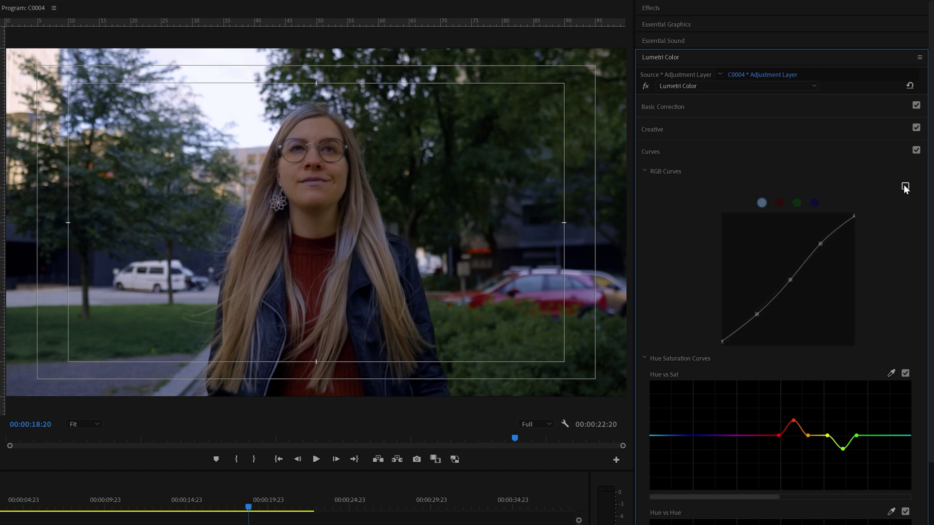
{"action": "left_click", "coordinate": [905, 187]}
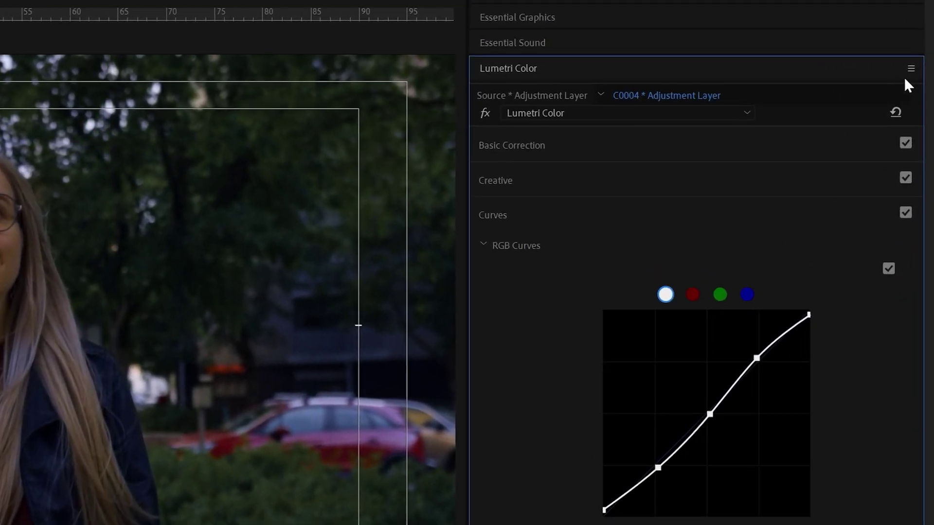
- Export the grade as a .cube LUT named 'TEAL AND ORANGE FREE' into the FREE LUT folder
{"action": "left_click", "coordinate": [911, 69]}
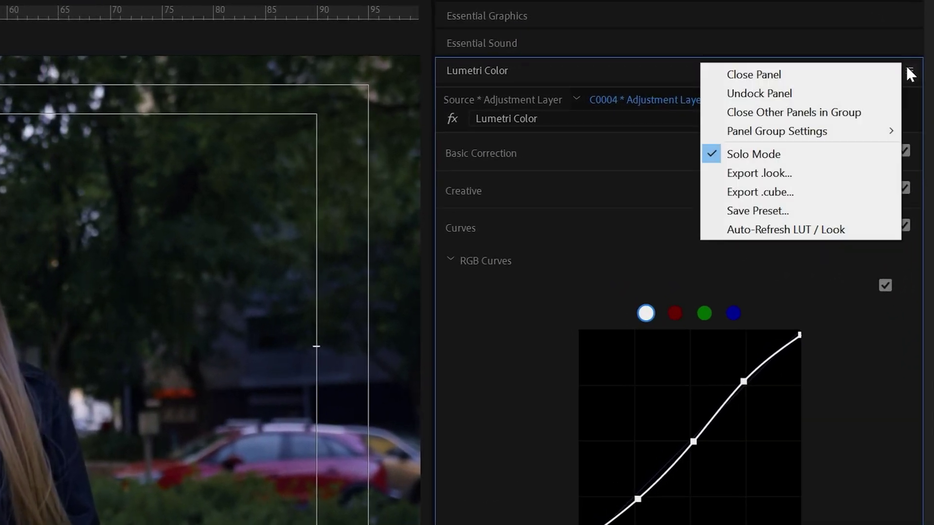
{"action": "left_click", "coordinate": [836, 187]}
{"action": "type", "text": "TEAL"}
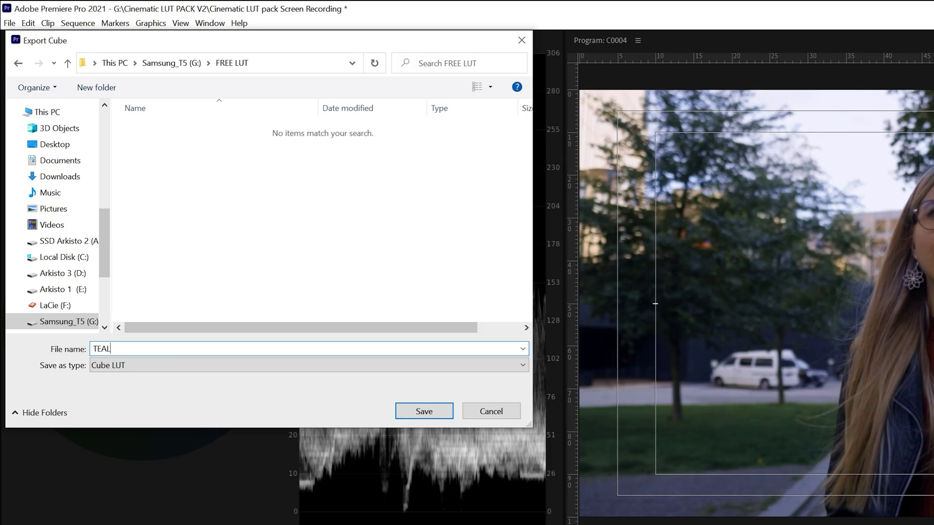
{"action": "type", "text": " AND ORANGE FREE"}
{"action": "key", "text": "Return"}
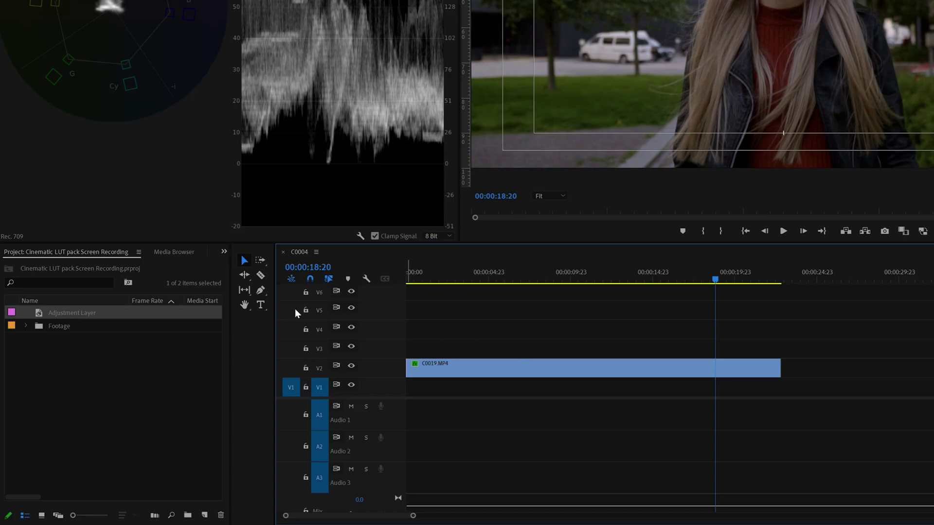
- Put a new adjustment layer on V3 over C0019.MP4 and browse to TEAL AND ORANGE FREE.cube as its Creative Look
{"action": "left_click_drag", "start_coordinate": [52, 315], "coordinate": [780, 359]}
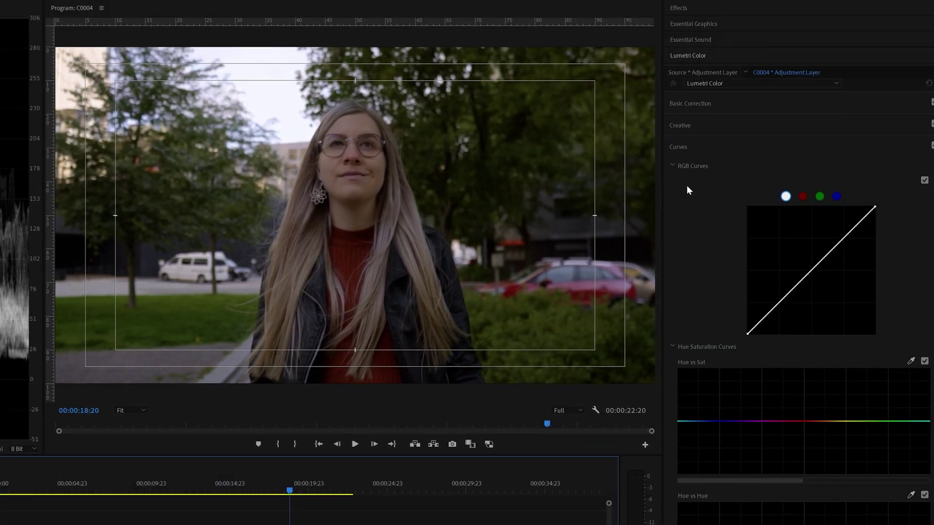
{"action": "left_click", "coordinate": [726, 127]}
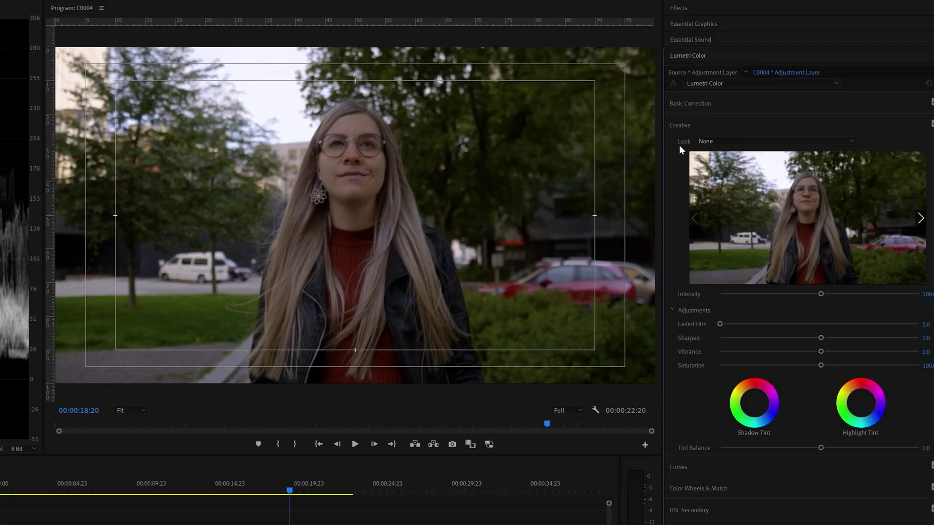
{"action": "left_click", "coordinate": [738, 142]}
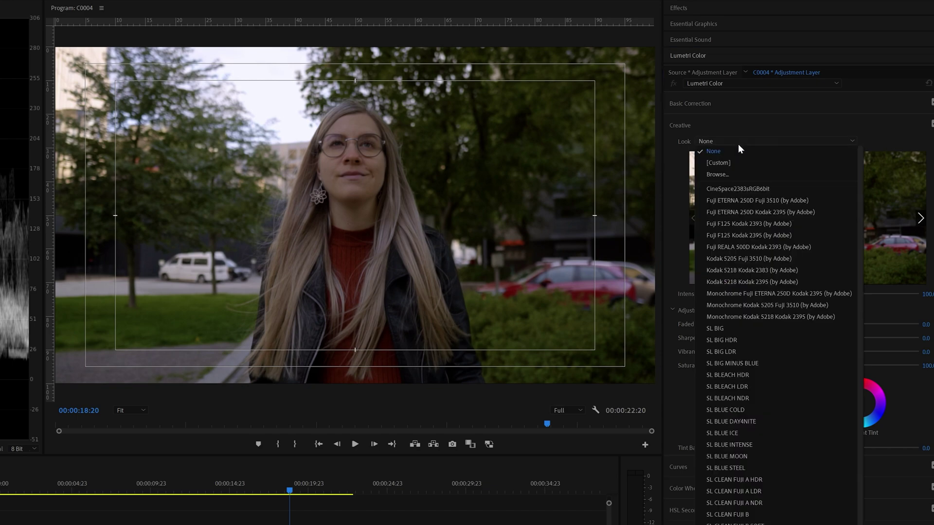
{"action": "left_click", "coordinate": [737, 173]}
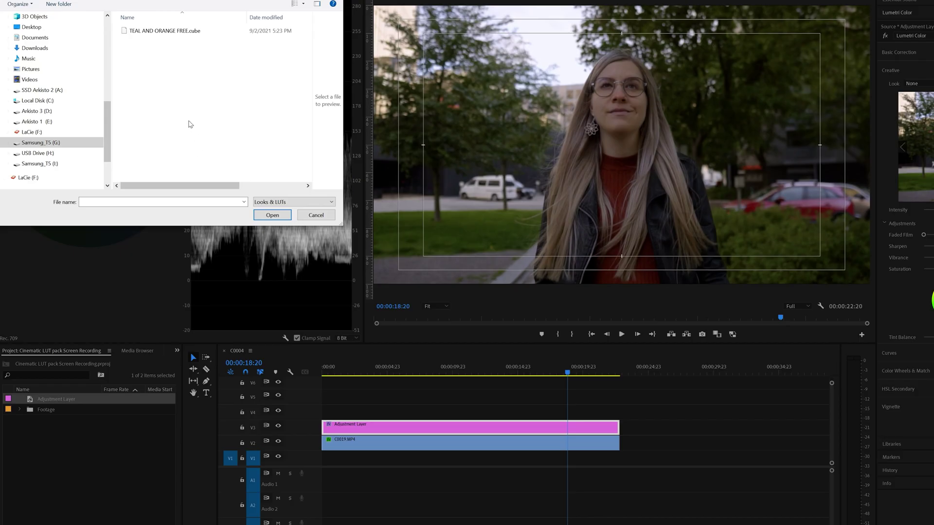
{"action": "left_click", "coordinate": [160, 31]}
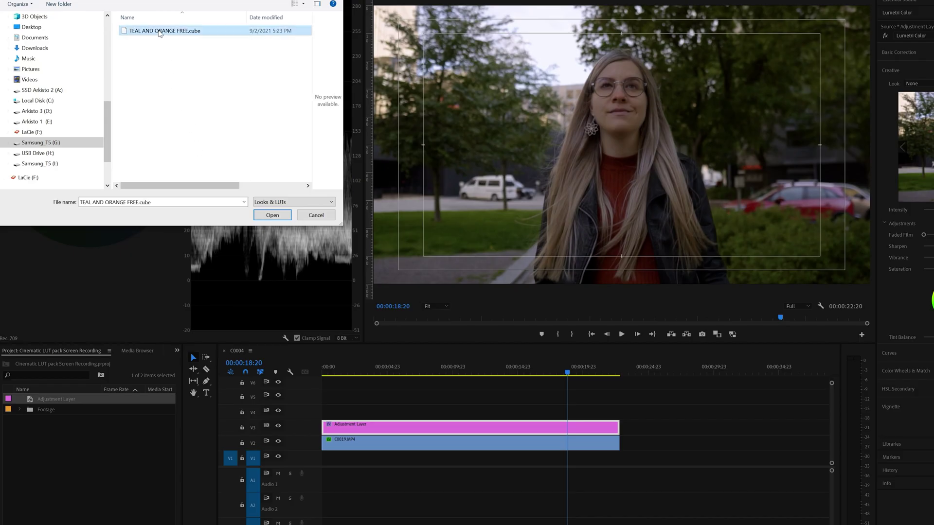